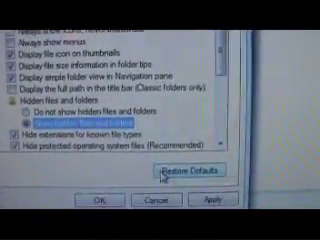
Step: Reset folder view options and turn on 'Show hidden files and folders' to reveal iPod_Control
left_click(162, 173)
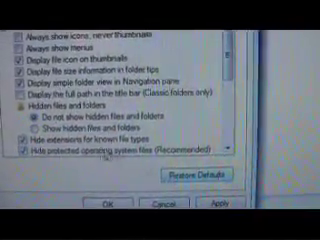
left_click(80, 128)
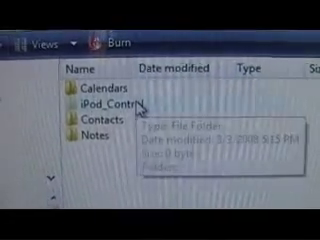
Step: Open iPod_Control, return to the Music folder, and select folders F00, F01 and F02
double_click(140, 106)
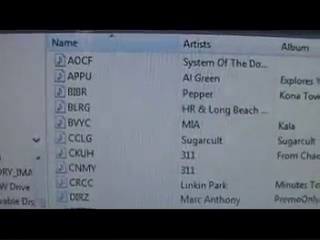
key("BackSpace")
left_click_drag(188, 168, 76, 48)
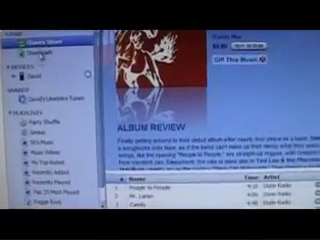
Step: Show a library playlist's songs, such as Champagne and This Disaster
left_click(30, 128)
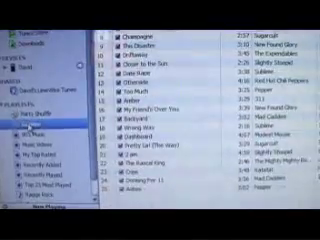